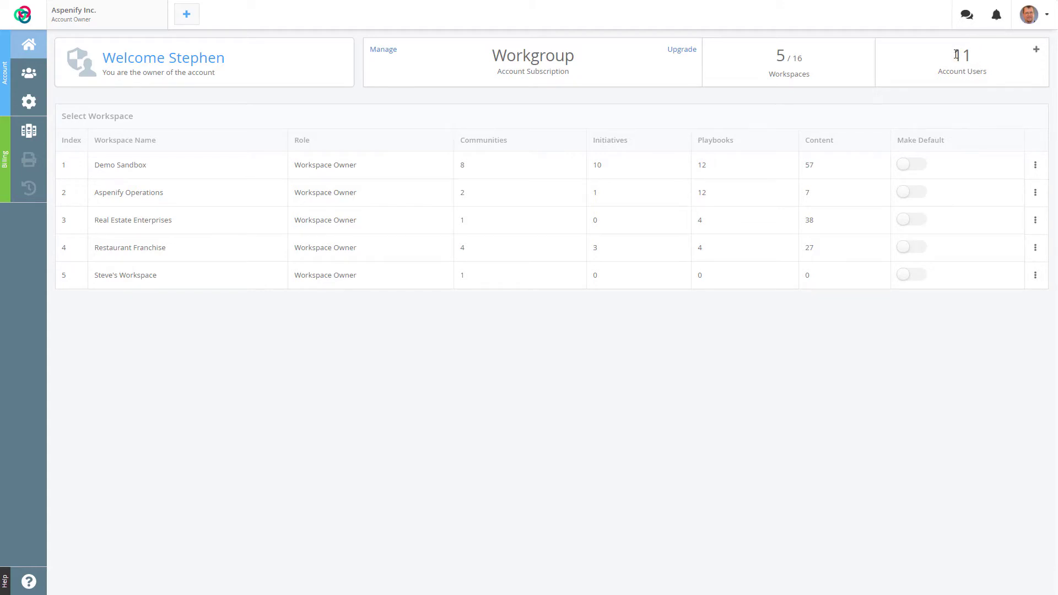
Step: Try Demo Sandbox as the default workspace, and make Restaurant Franchise the default instead
drag(956, 55, 980, 59)
click(915, 165)
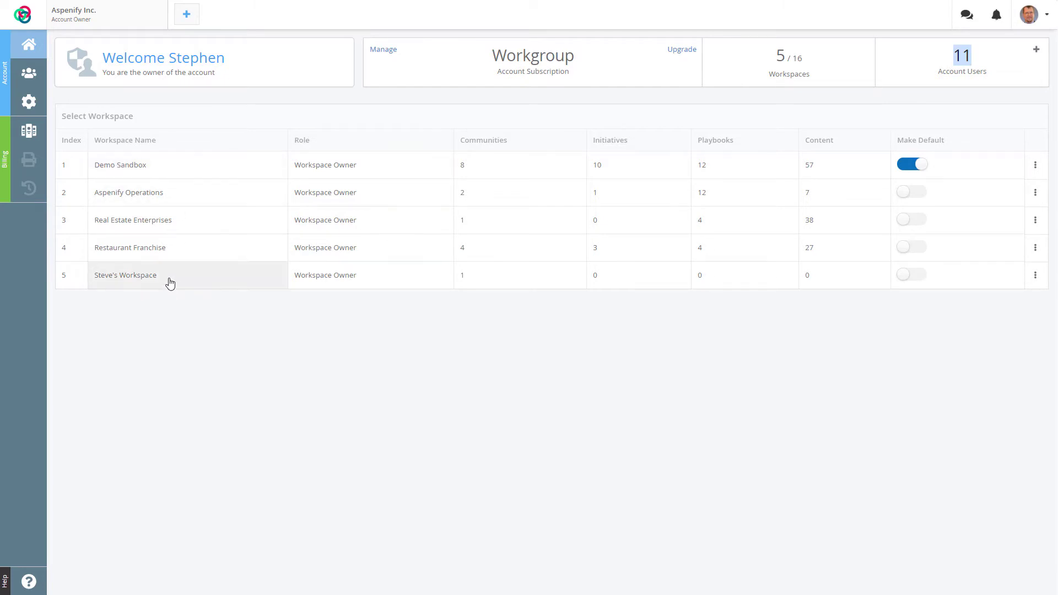
click(915, 246)
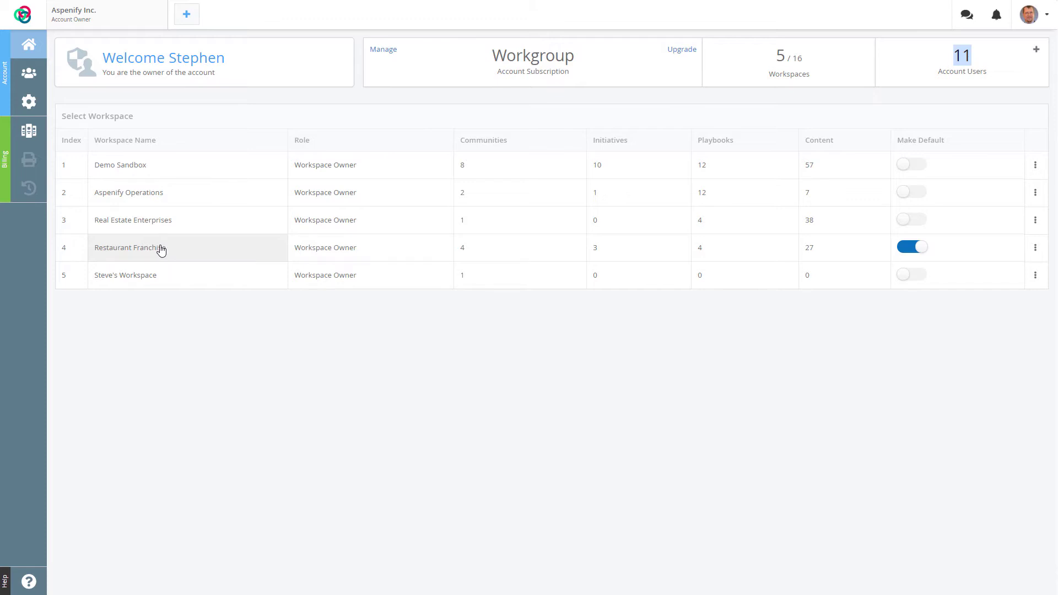
click(1036, 249)
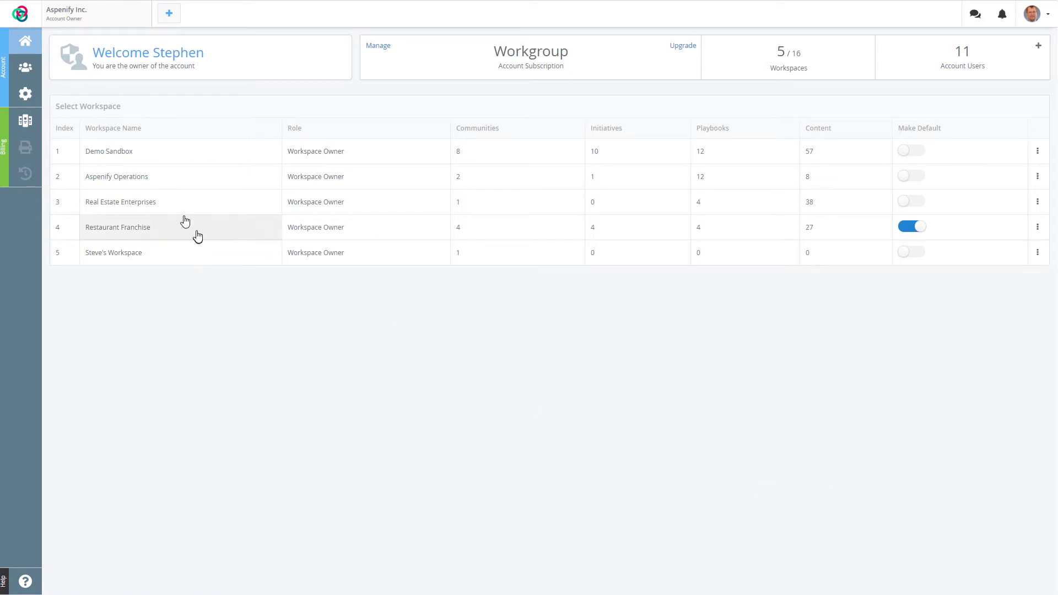
Step: Review the account's owners, users and invitations in user management
click(26, 70)
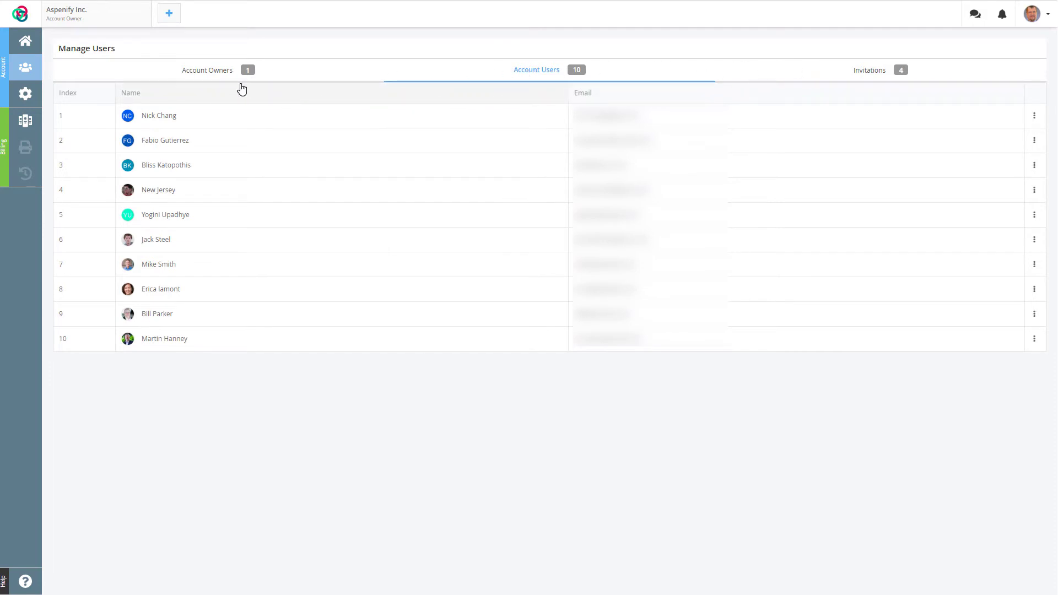
click(192, 75)
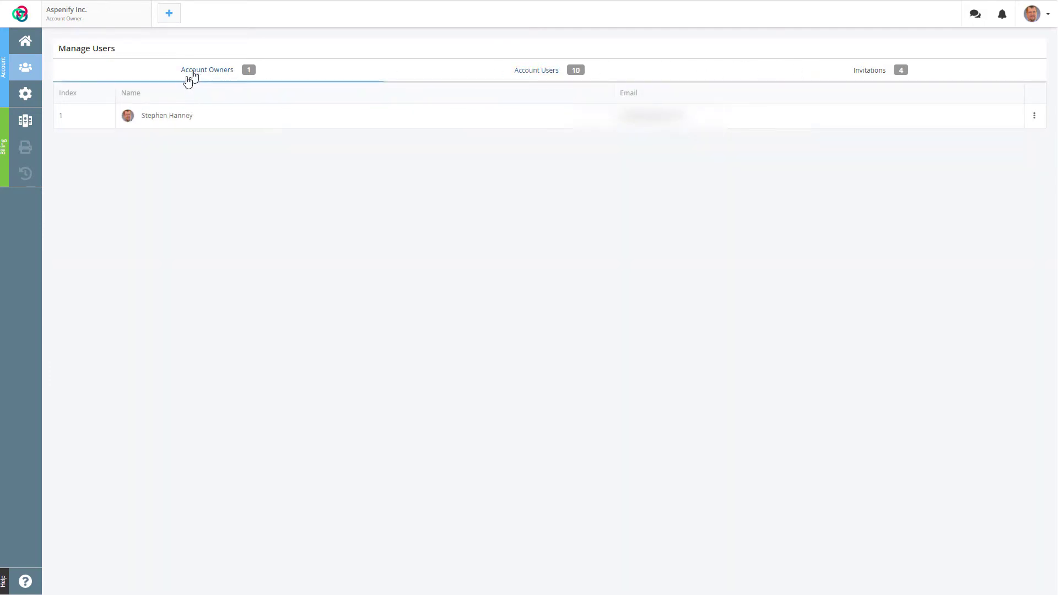
click(548, 68)
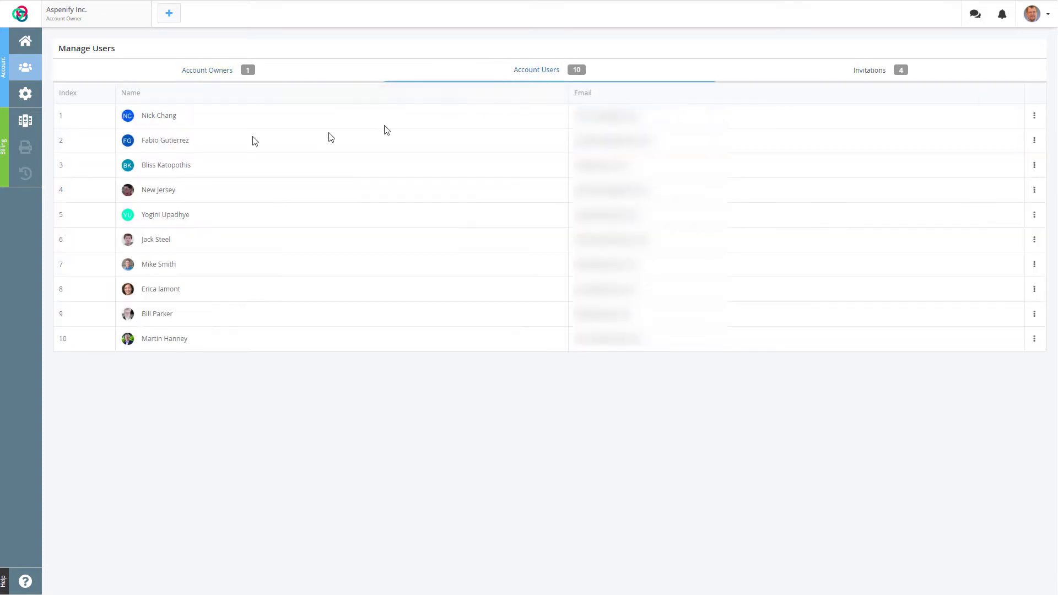
click(864, 70)
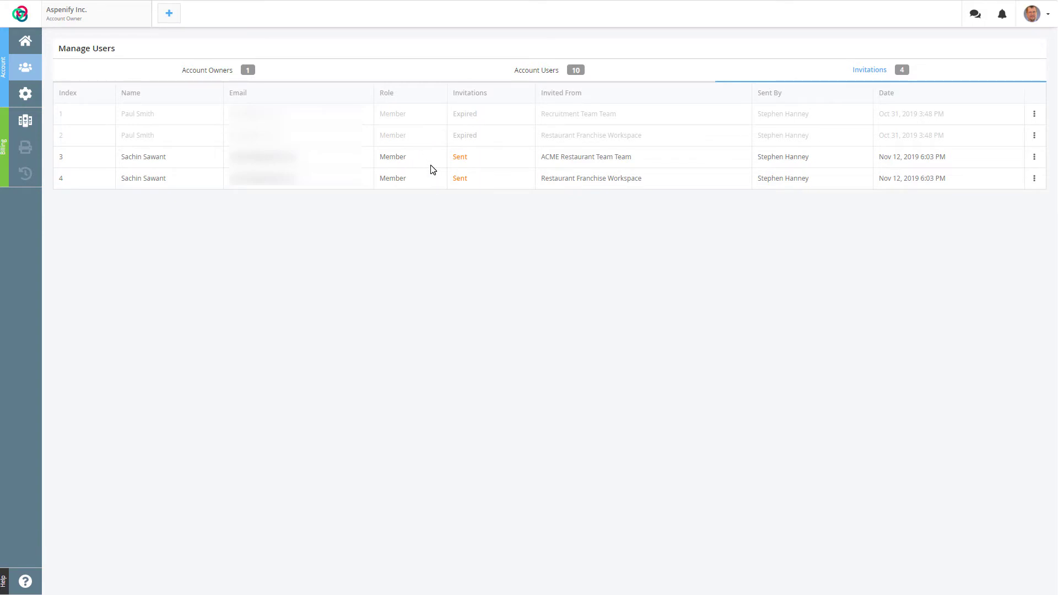
Step: View the account's general settings, and reopen the Aspenify Inc. account from the account selection
click(26, 94)
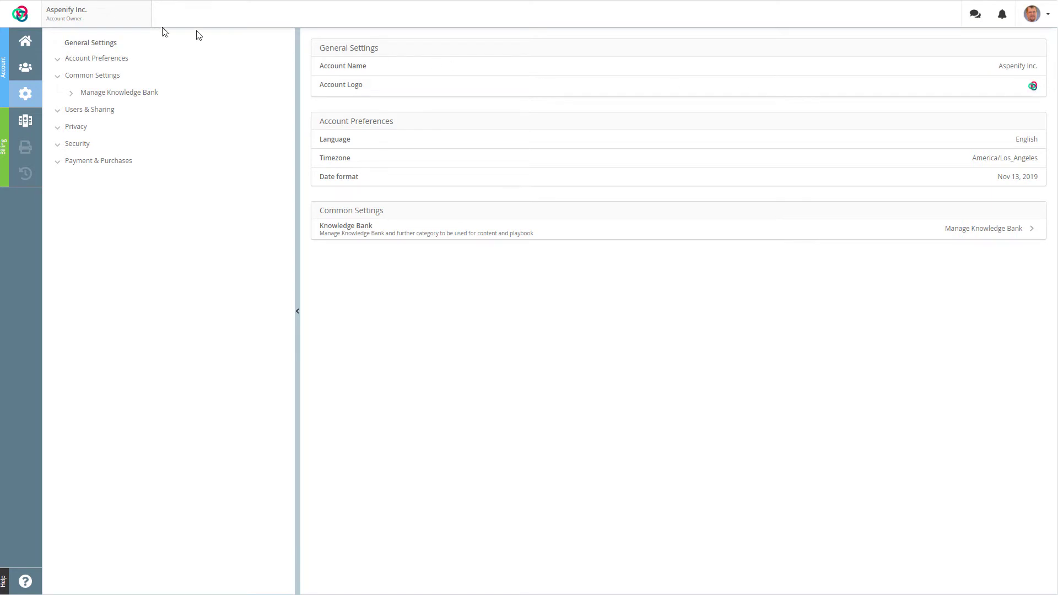
click(20, 13)
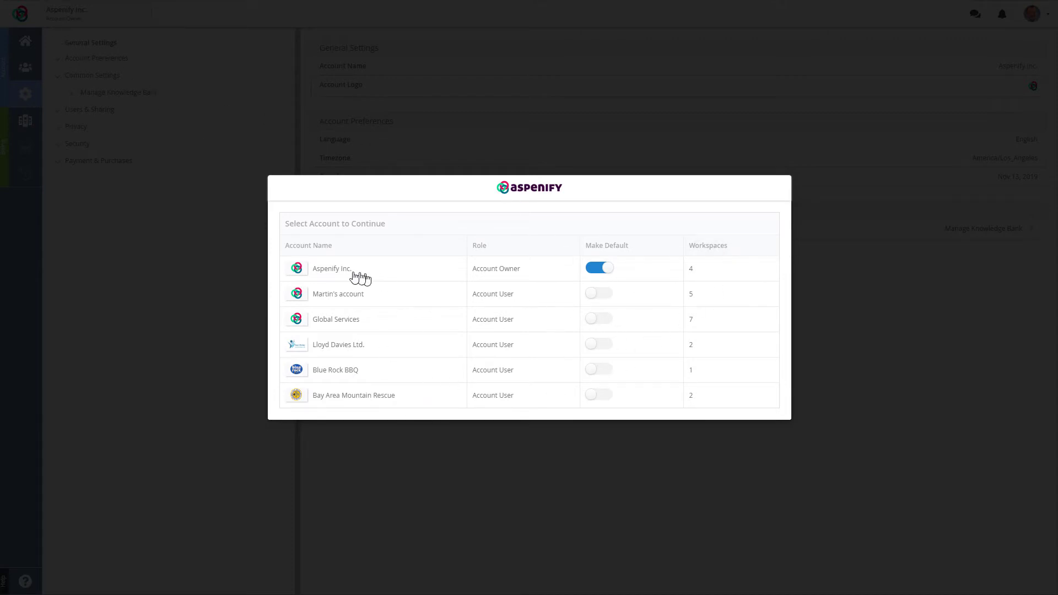
click(296, 271)
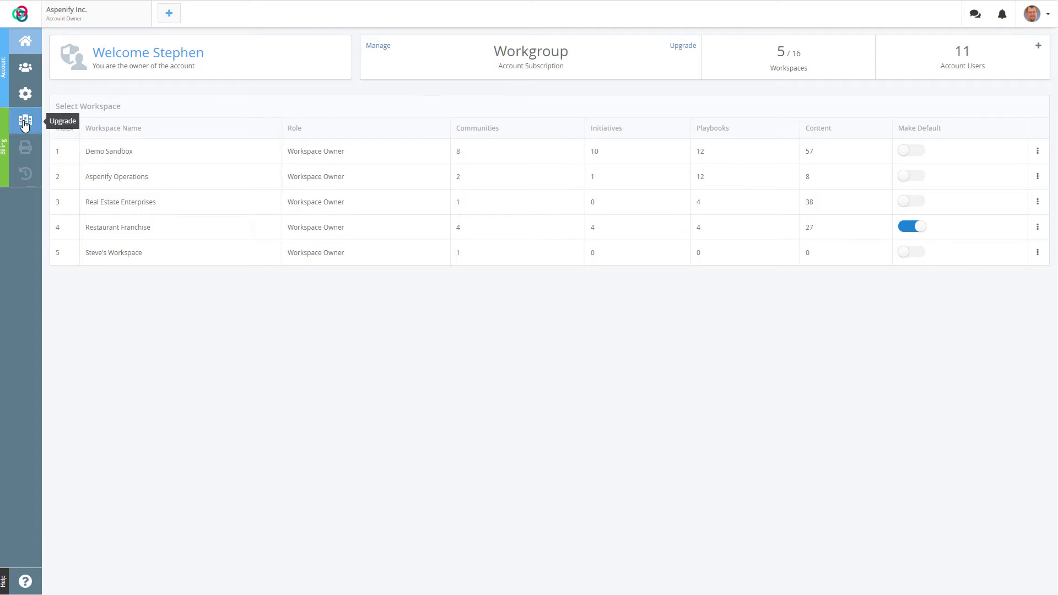
Step: Look at the subscription upgrade option and the Manage Your Subscriptions login form, and close the form
click(25, 124)
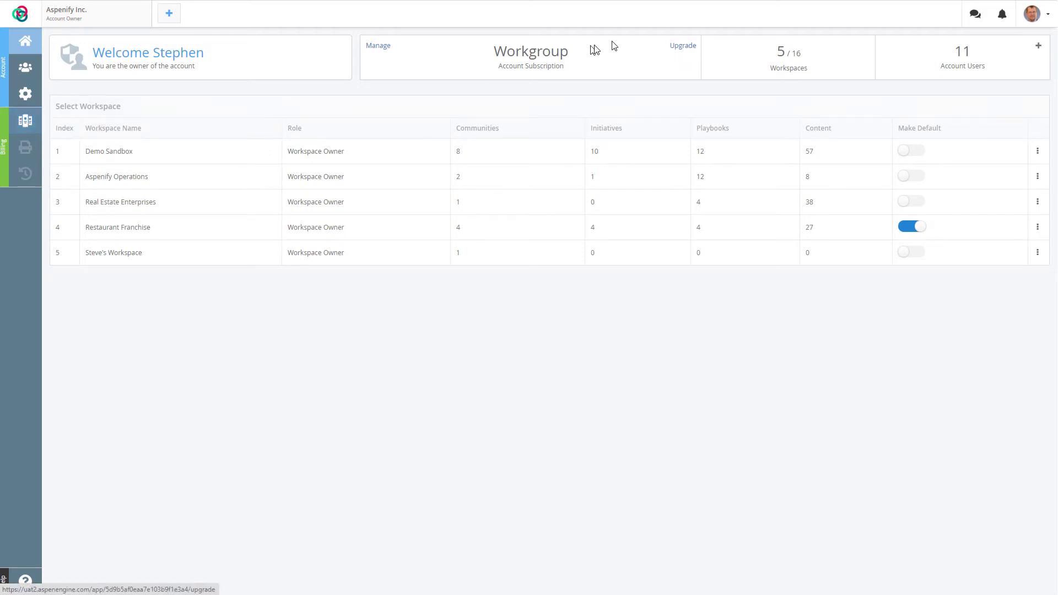
click(379, 47)
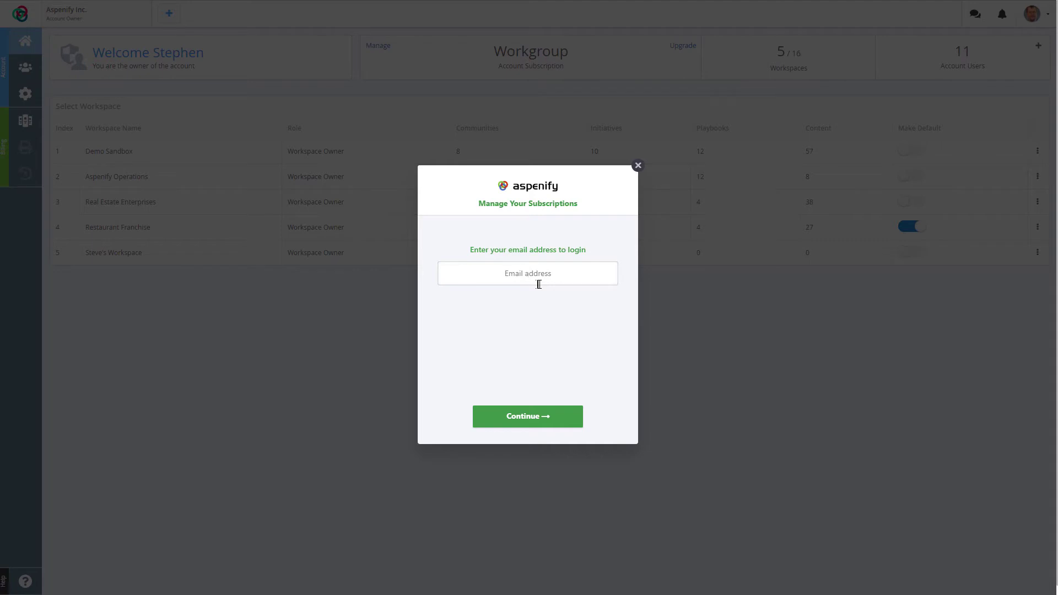
click(539, 282)
key(Escape)
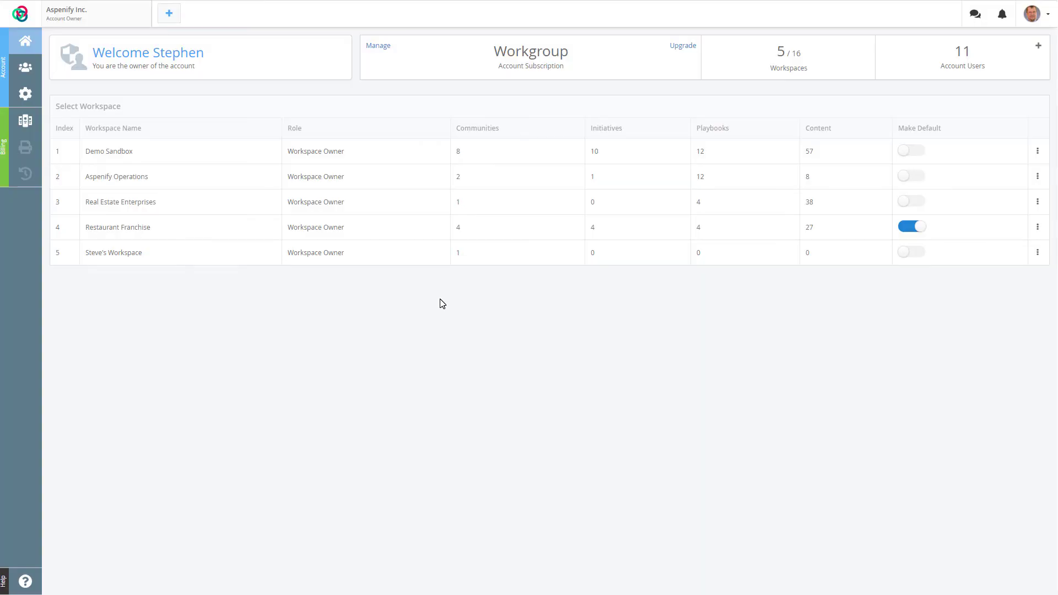
Step: View the Create Workspace form, cancel it, and check the options in the profile menu
click(169, 15)
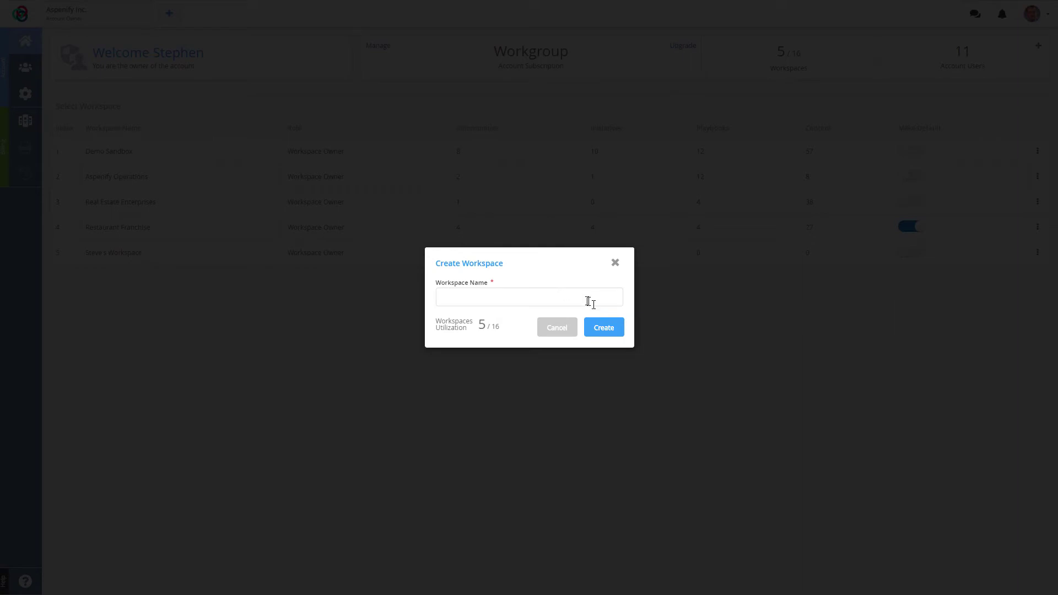
click(557, 328)
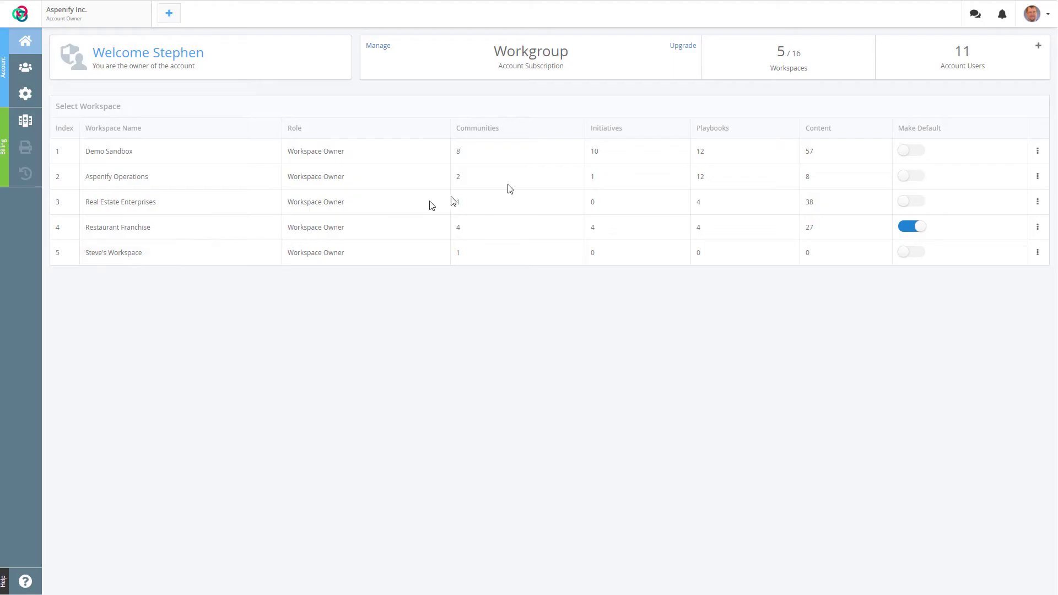
click(1031, 15)
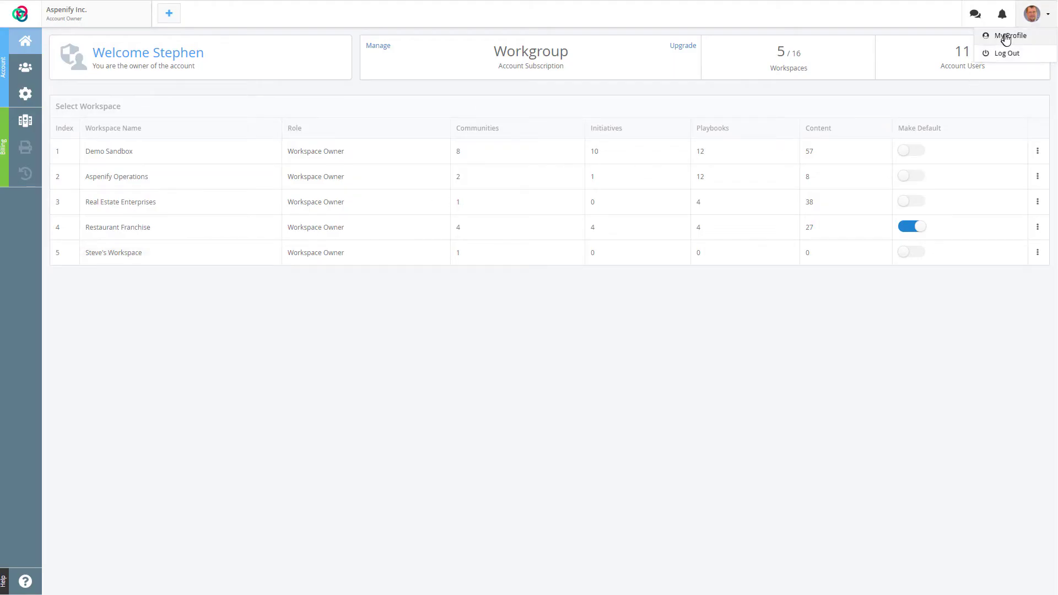
click(275, 320)
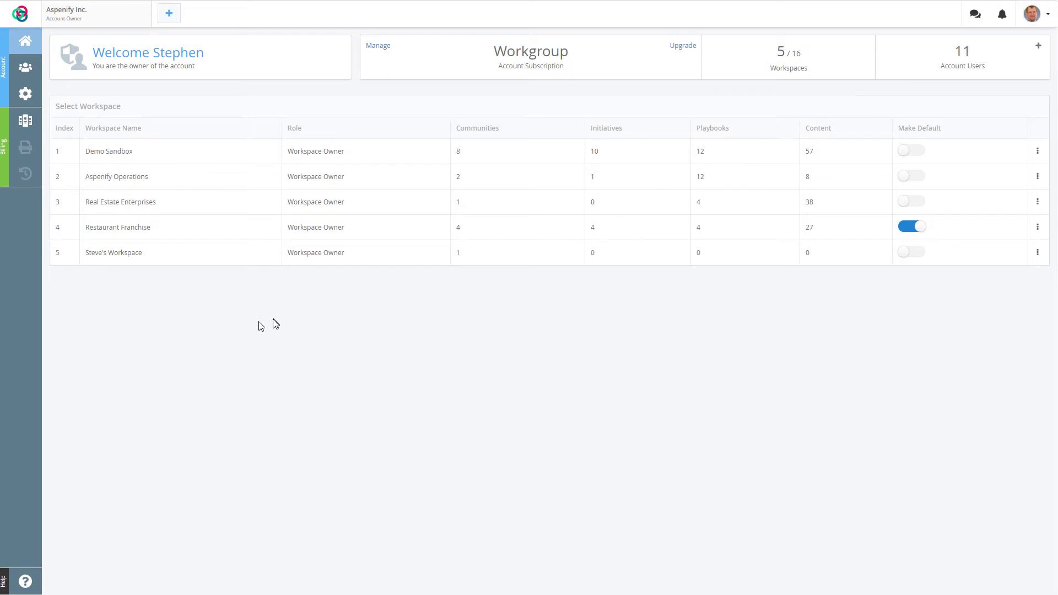
Step: Log out of the account
click(21, 15)
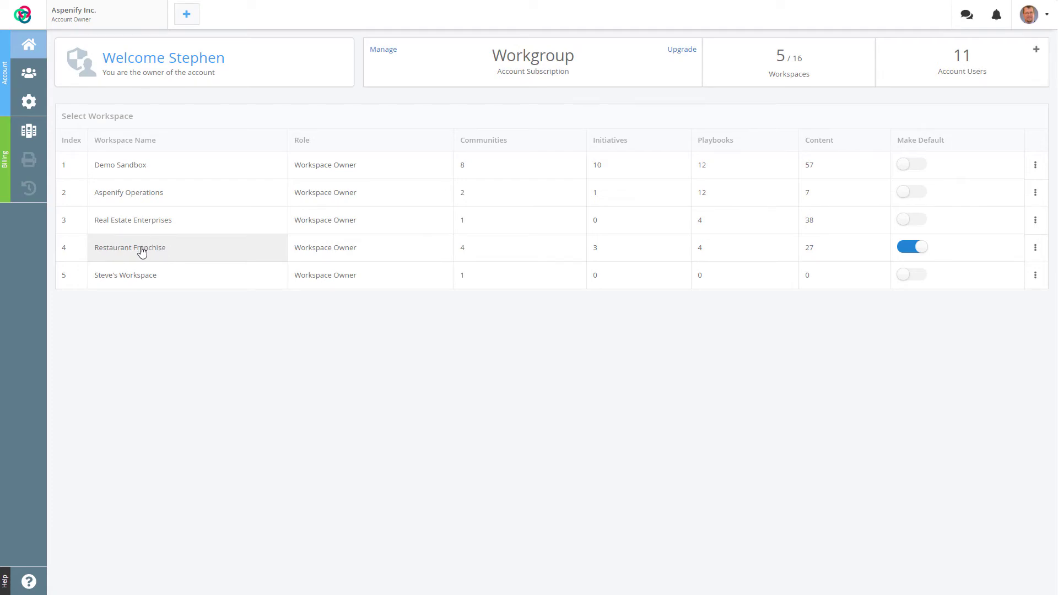
click(1048, 20)
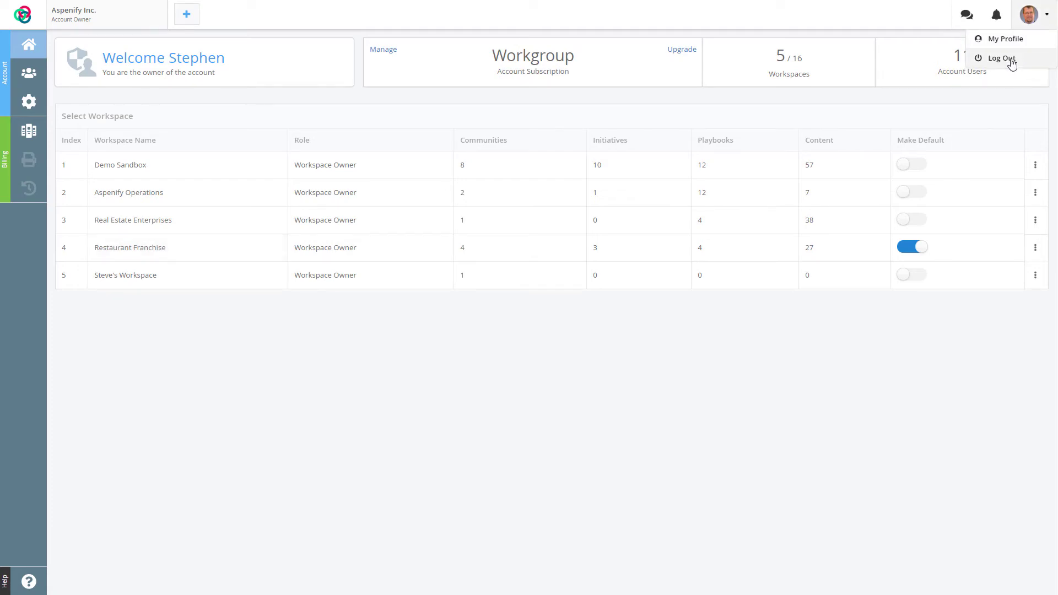
click(1011, 58)
click(584, 331)
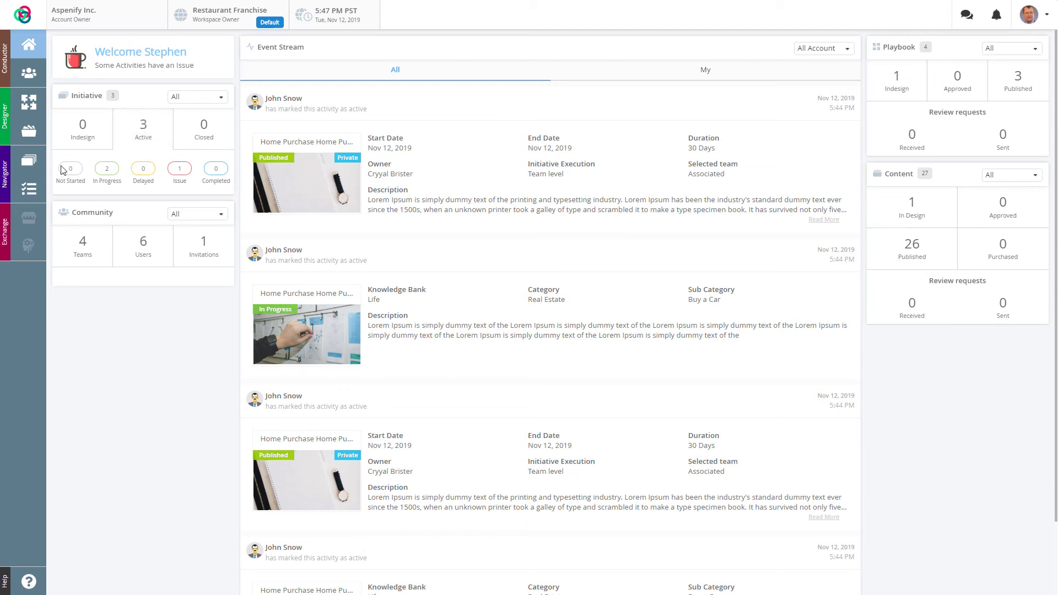
Step: Review the Restaurant Franchise workspace's active initiatives and published content, returning to the dashboard after each
click(143, 129)
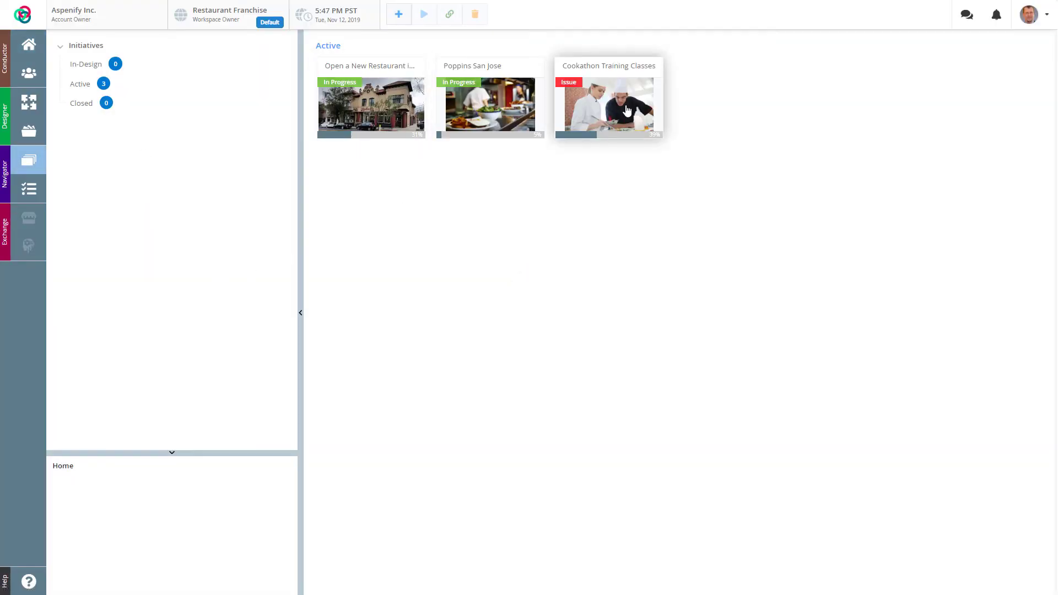
click(29, 44)
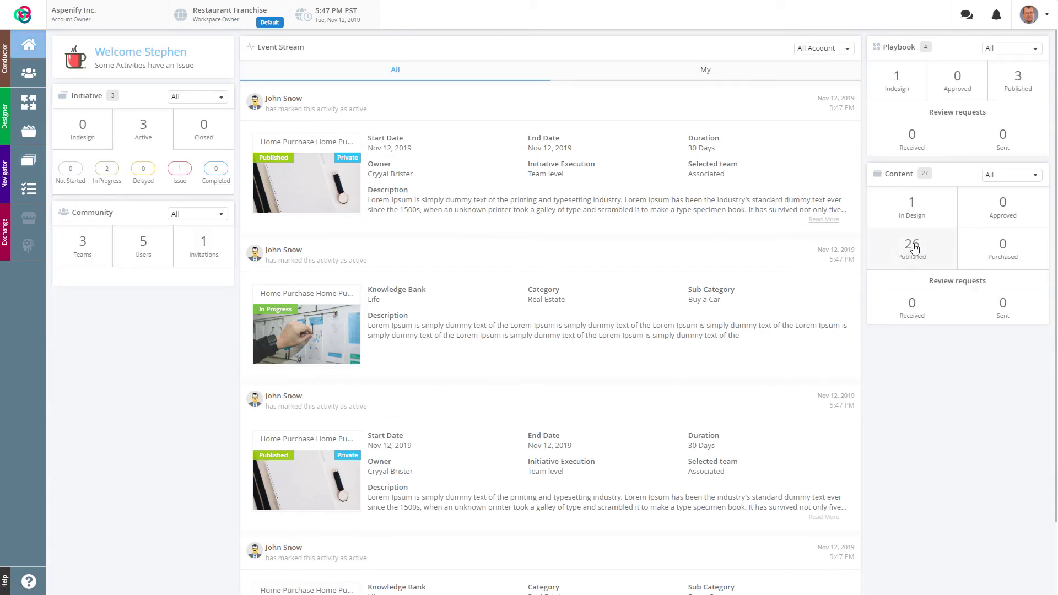
click(913, 247)
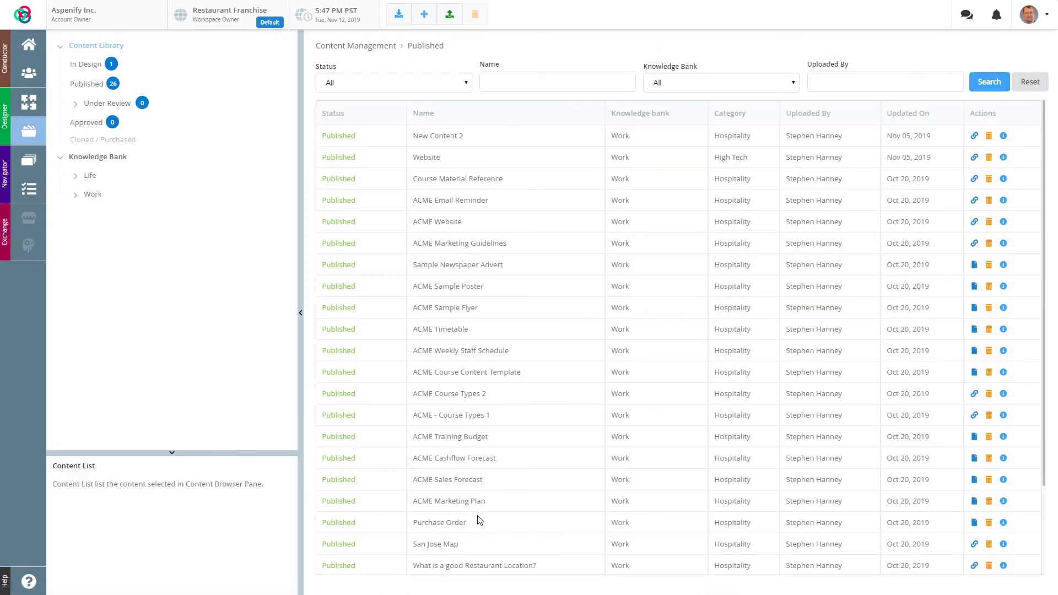
click(29, 44)
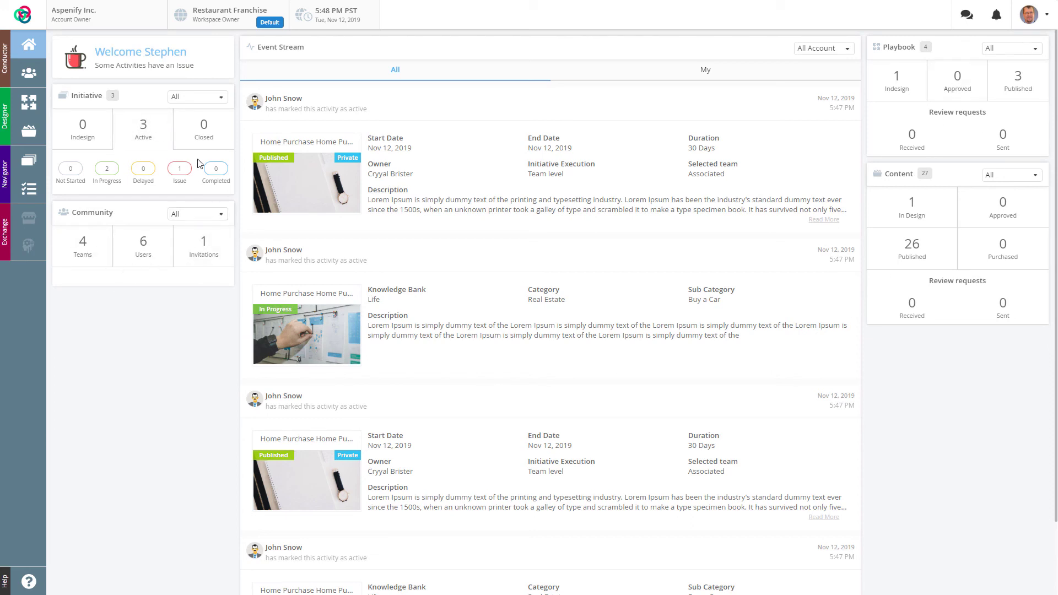
Step: Check the filter choices available for the dashboard's Initiative summary
click(223, 100)
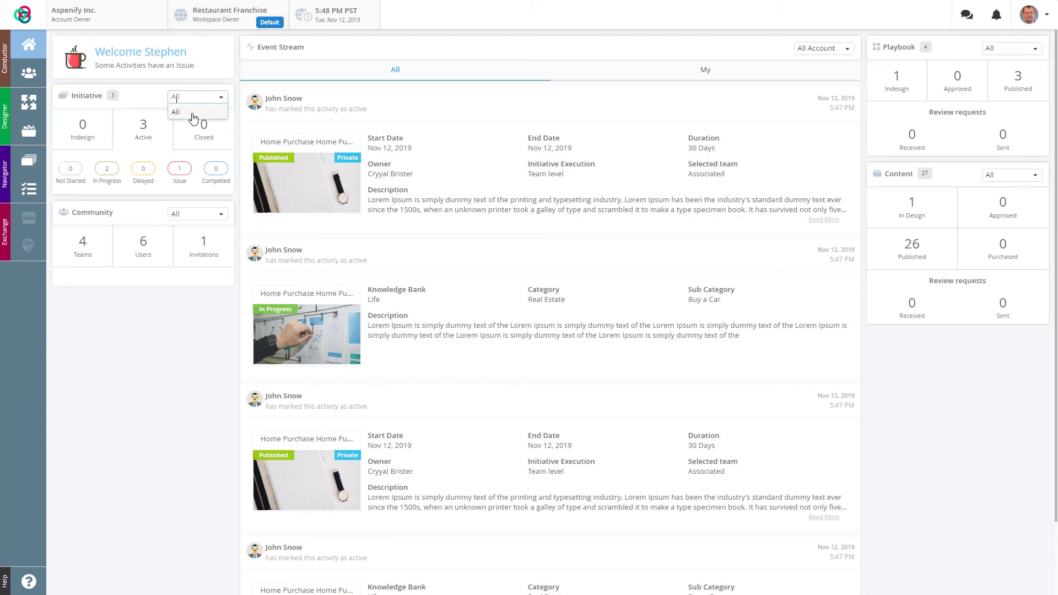
click(142, 97)
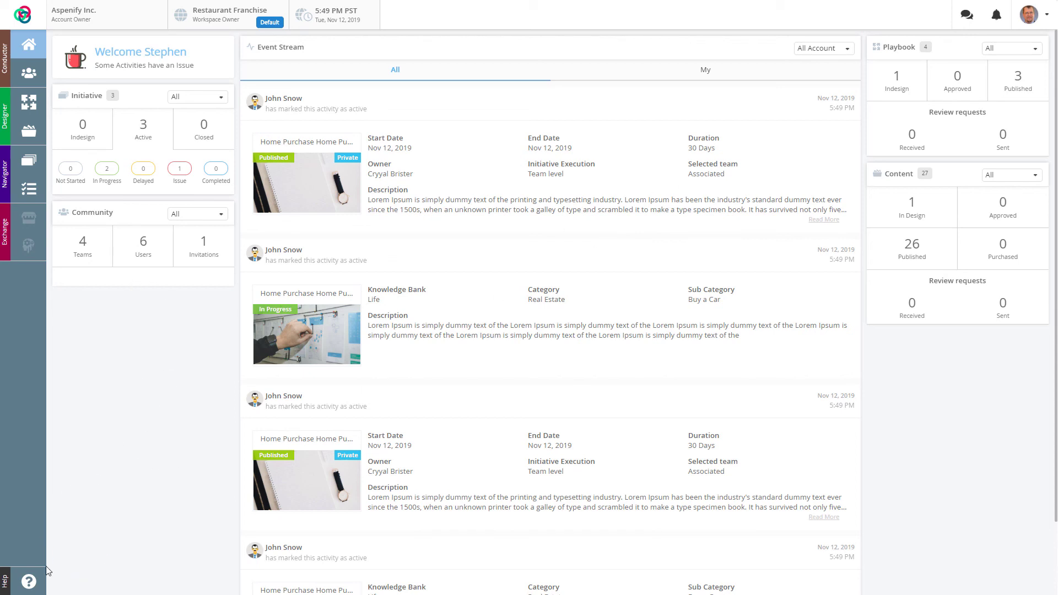
Step: View the help resources and the Aspenify Issue Logger form, and close both
click(29, 580)
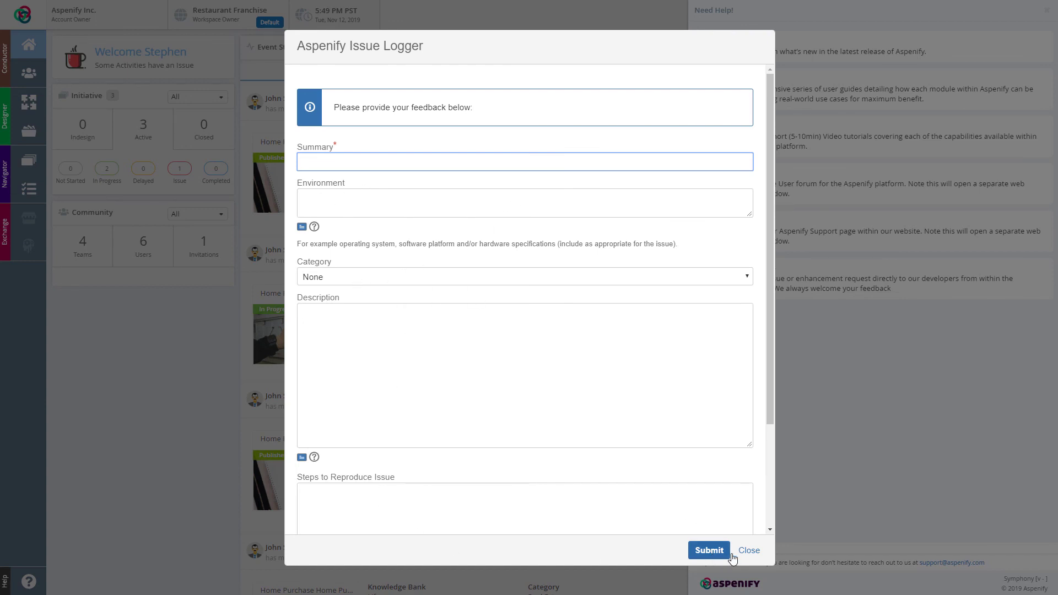
click(749, 550)
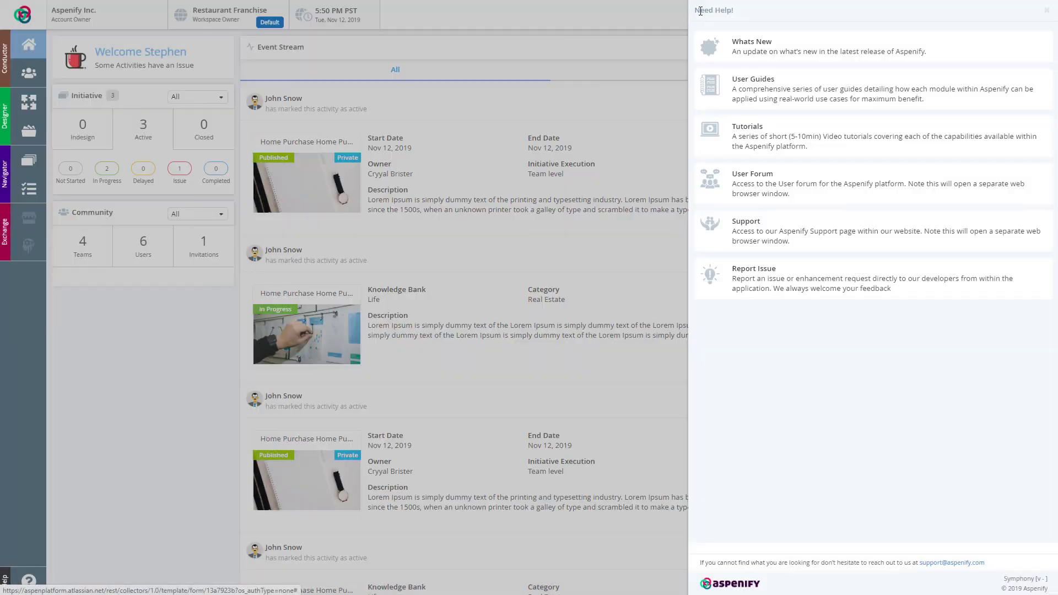
click(1047, 11)
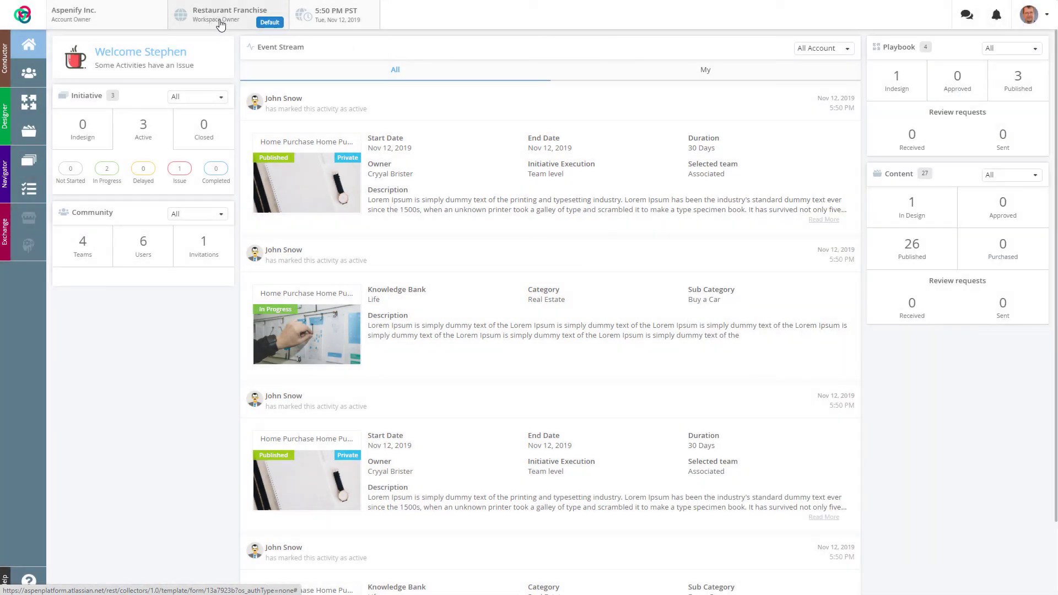